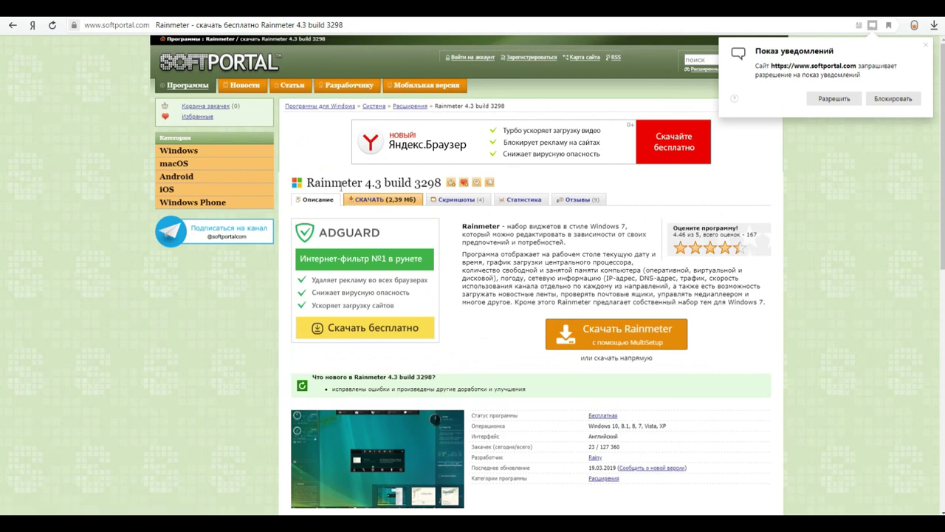
scroll(591, 382, down, 2)
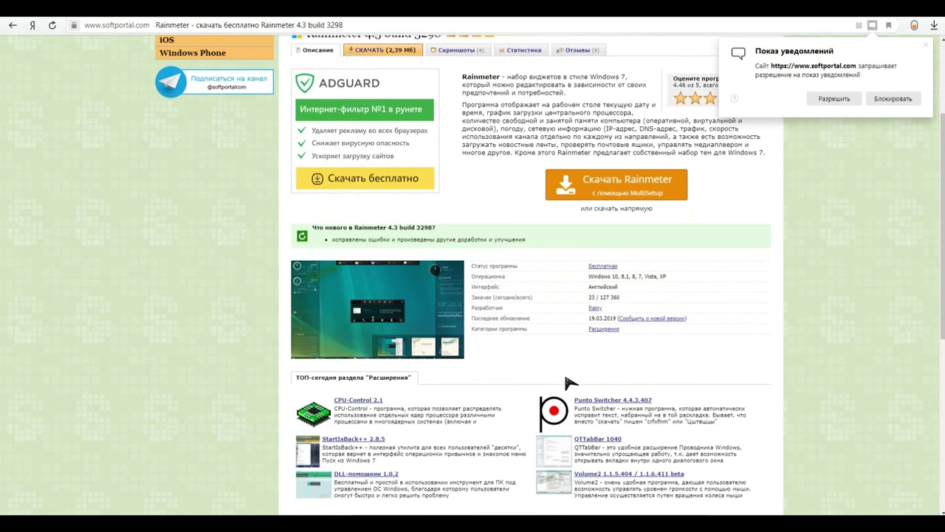
scroll(684, 253, up, 2)
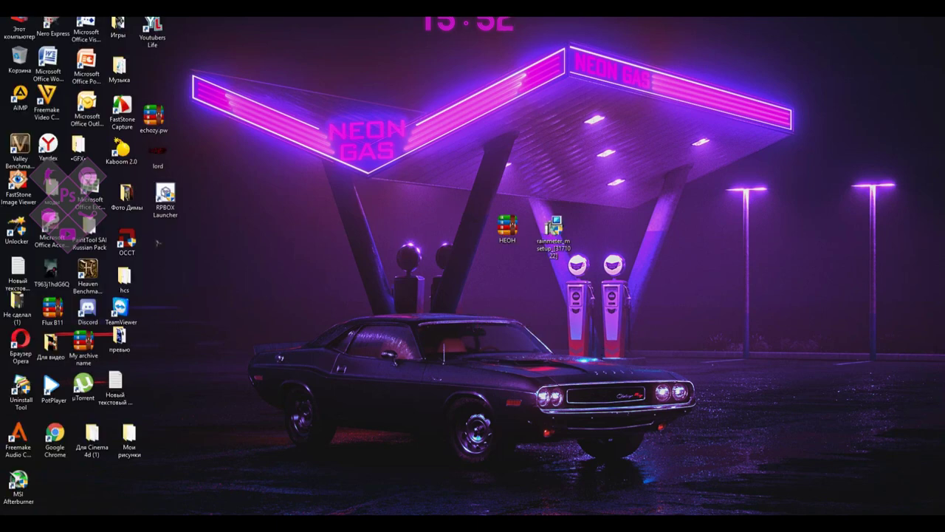
drag(313, 18, 305, 251)
drag(325, 88, 279, 198)
Step: Open the НЕОН archive from the desktop and go into its Neon Desktop Resources folder
click(506, 228)
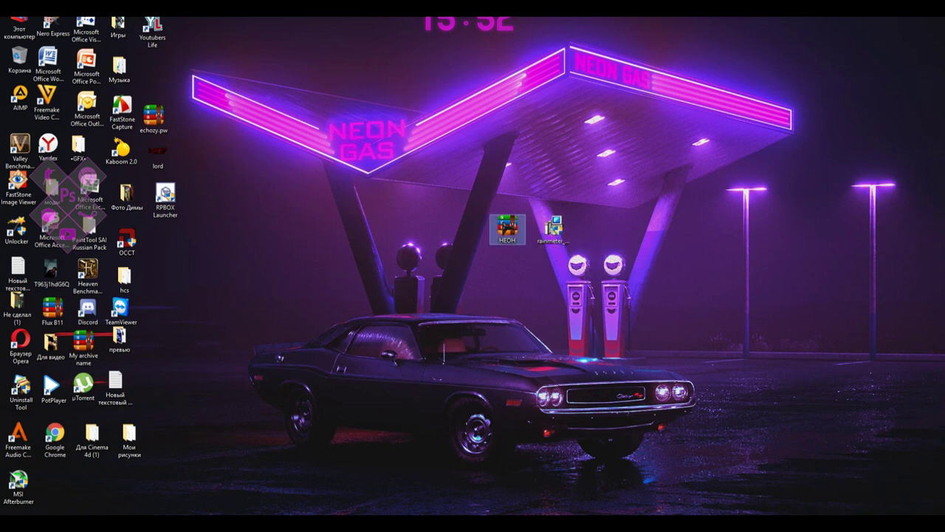
double_click(505, 242)
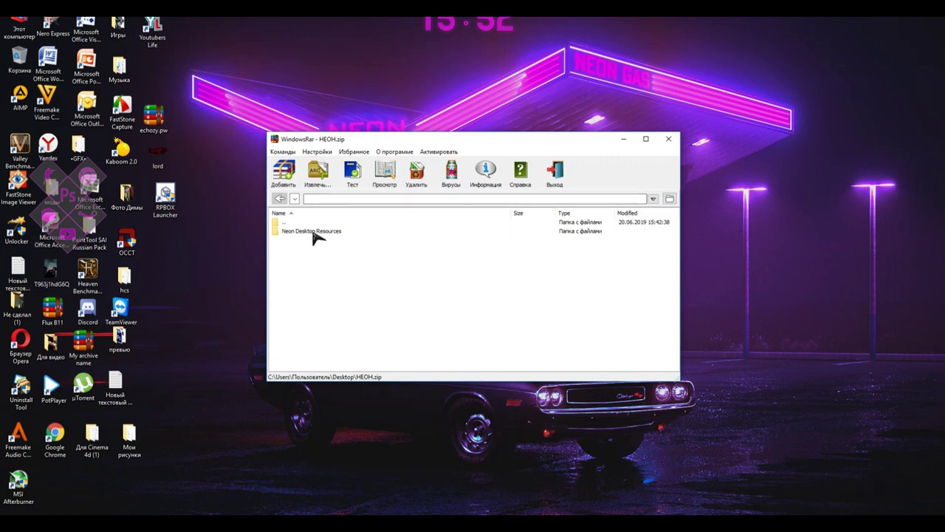
click(318, 233)
double_click(316, 233)
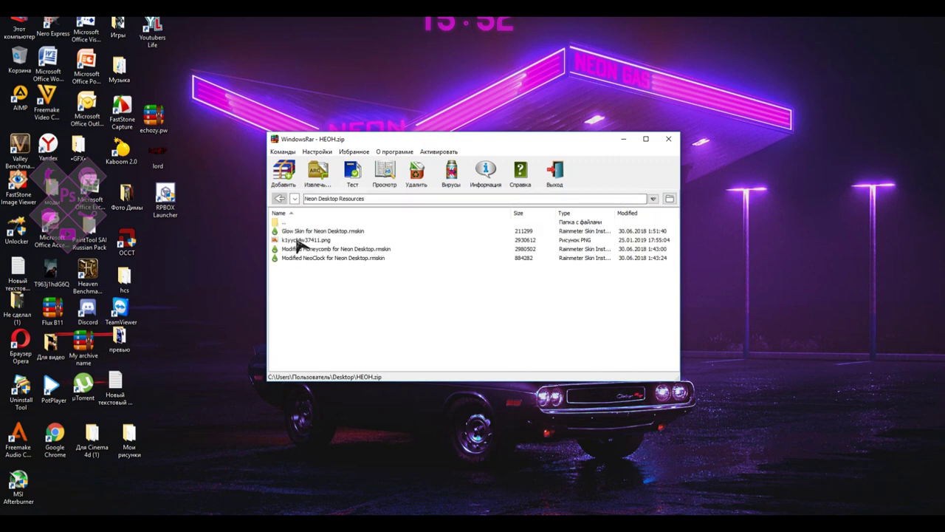
Step: Try to extract the k1yyct4w37411.png image from the archive to the desktop and close the licence purchase window
drag(298, 244, 388, 237)
drag(773, 260, 774, 261)
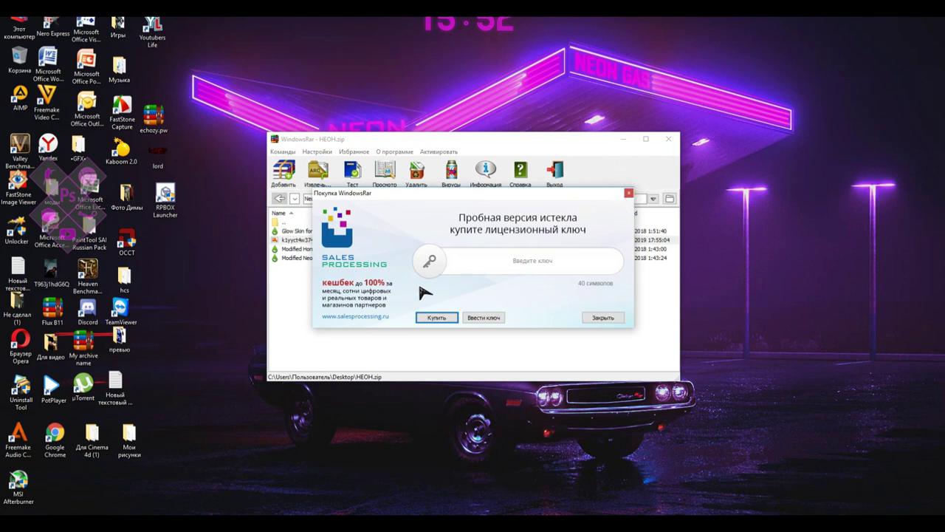
click(602, 317)
drag(554, 247, 640, 258)
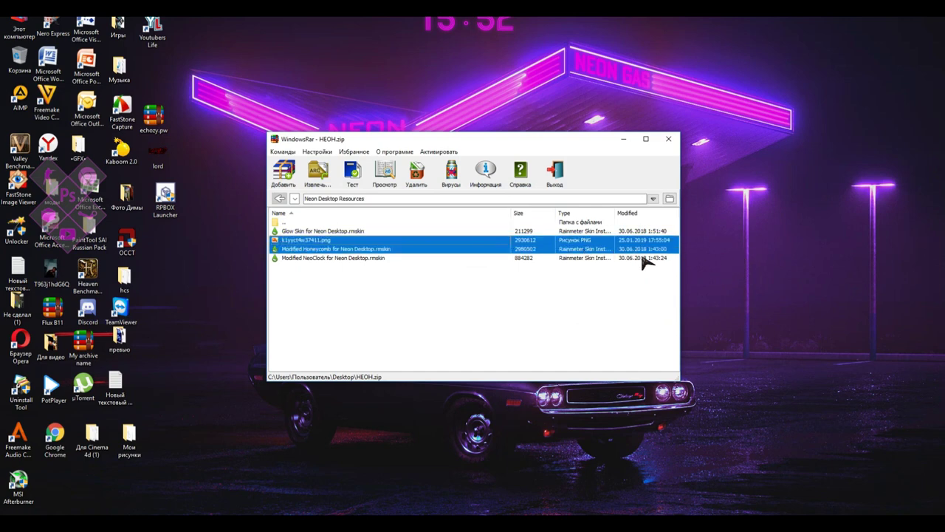
Step: Extract Glow Skin for Neon Desktop.rmskin from the archive to the desktop, dismissing any error messages
drag(288, 61, 561, 92)
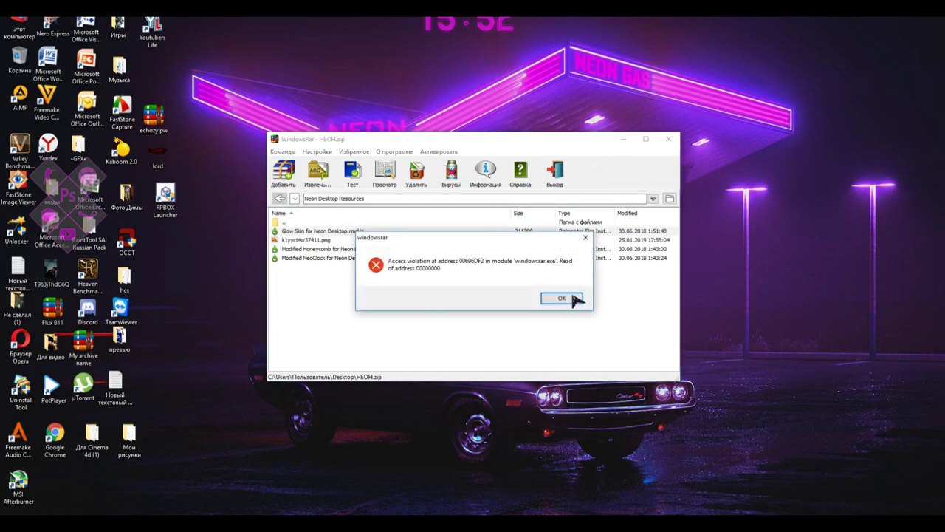
click(567, 299)
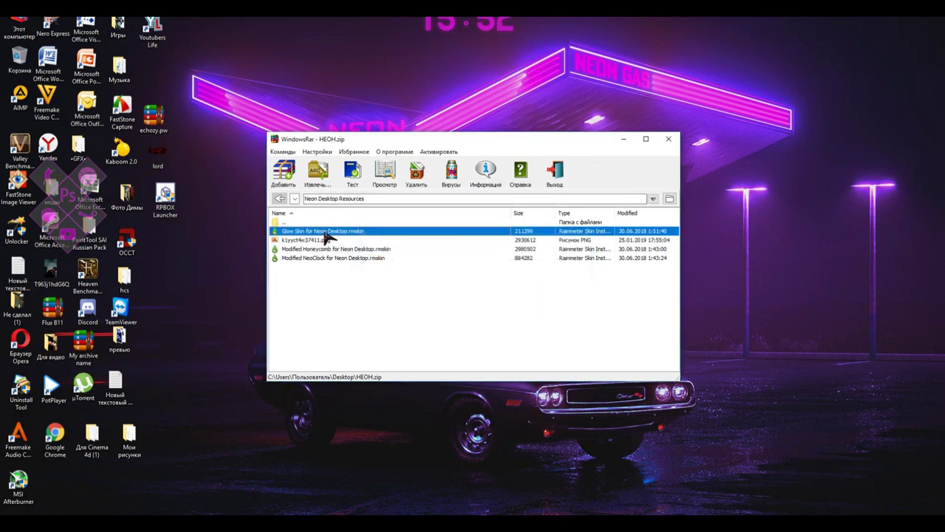
key(alt+Tab)
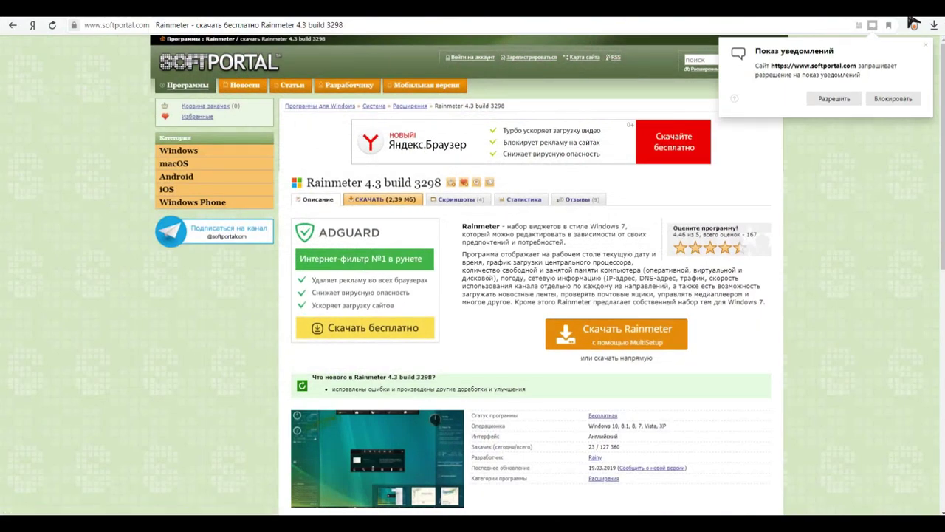
key(alt+Tab)
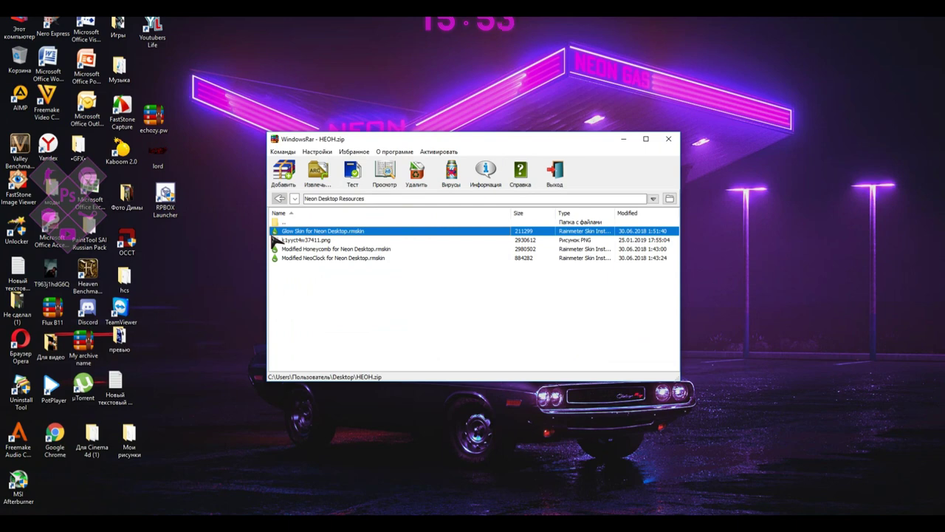
right_click(316, 238)
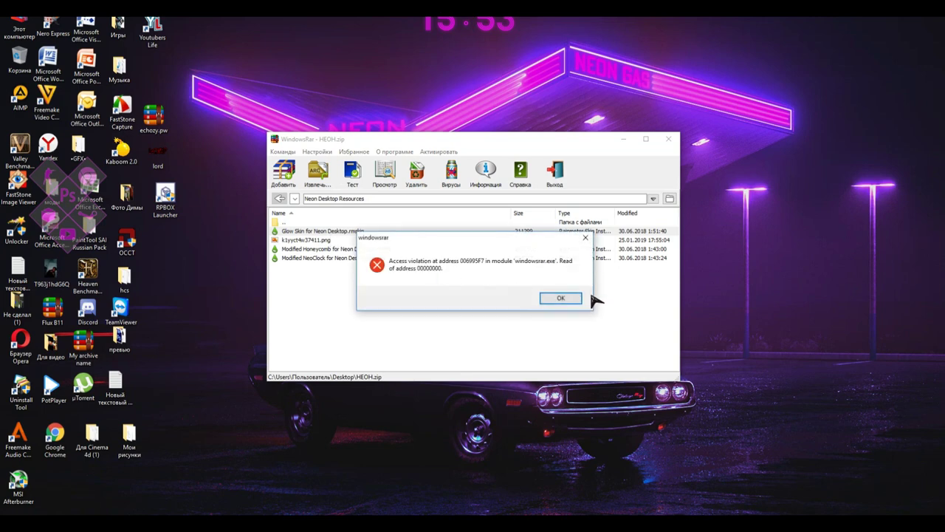
click(569, 298)
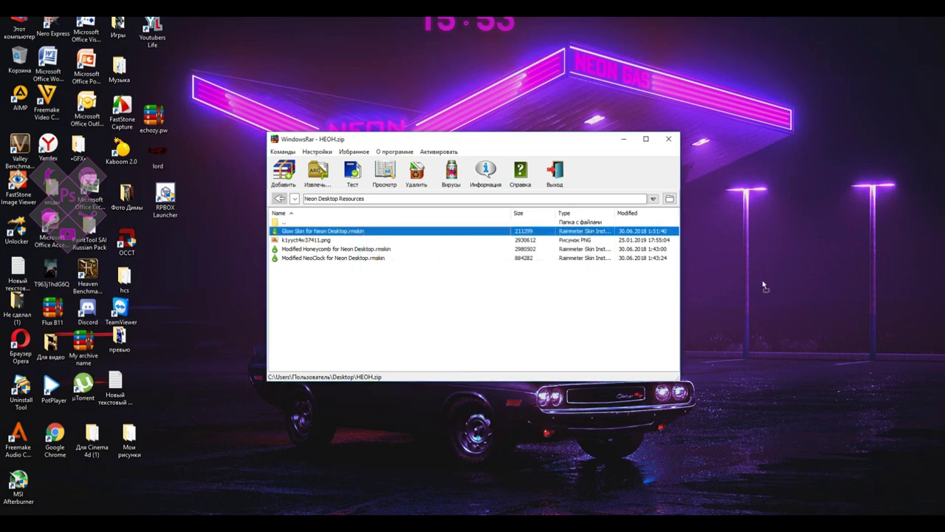
drag(763, 285, 765, 281)
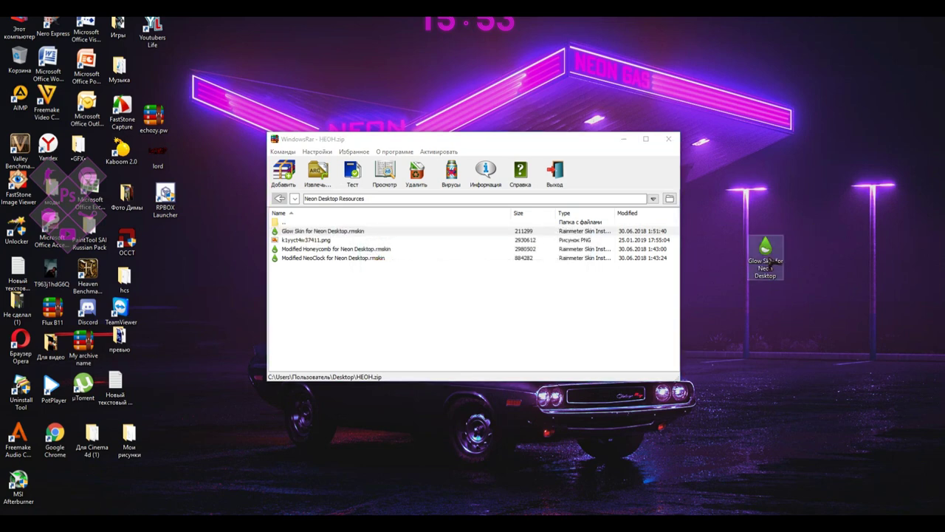
Step: Open the extracted Glow Skin file with SkinInstaller from C:\Program Files\Rainmeter, and cancel the skin installation
right_click(770, 260)
click(751, 287)
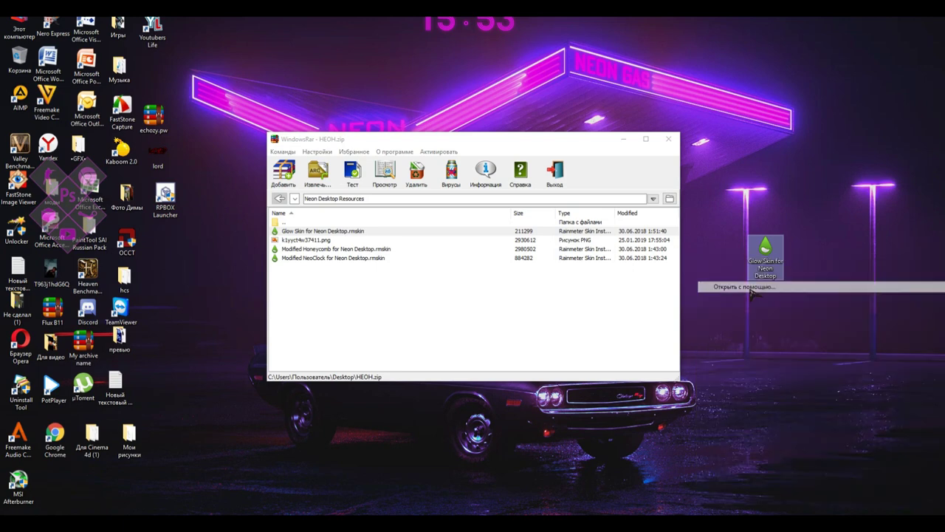
click(436, 250)
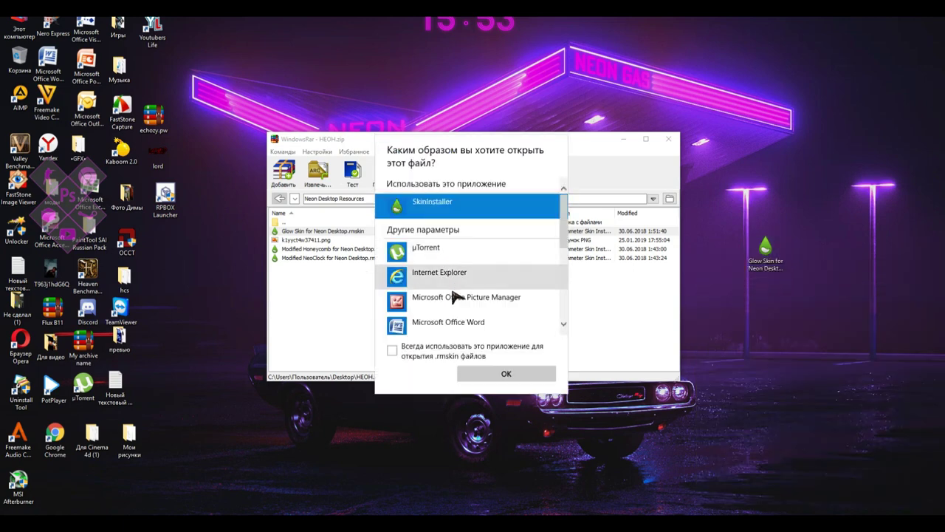
scroll(456, 297, down, 6)
click(451, 322)
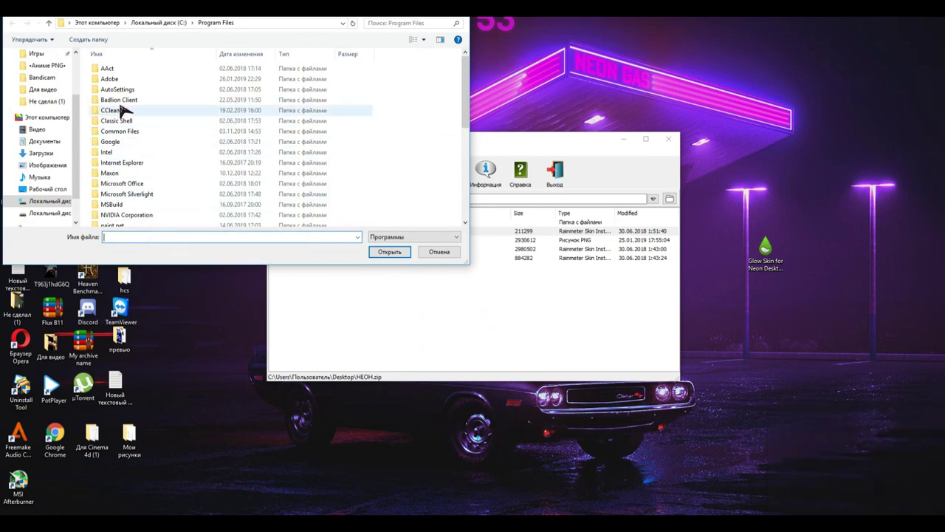
scroll(125, 110, down, 2)
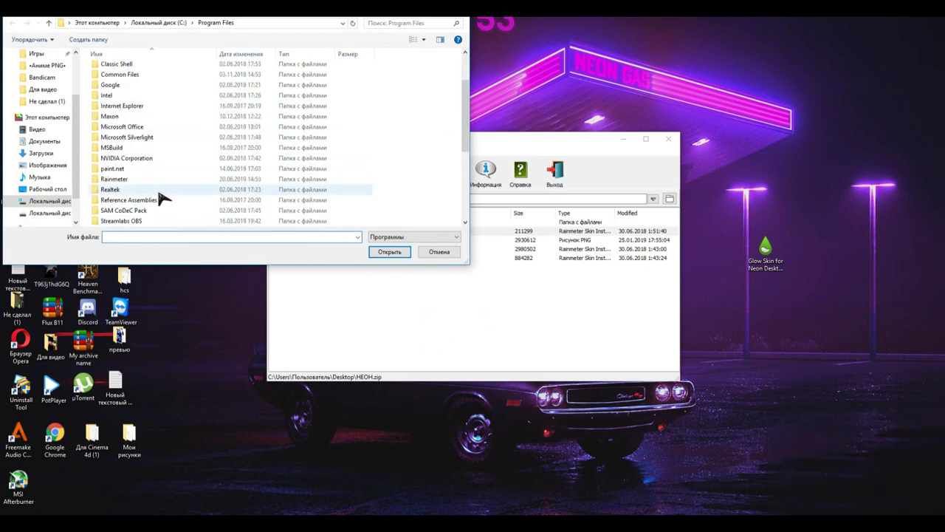
double_click(124, 181)
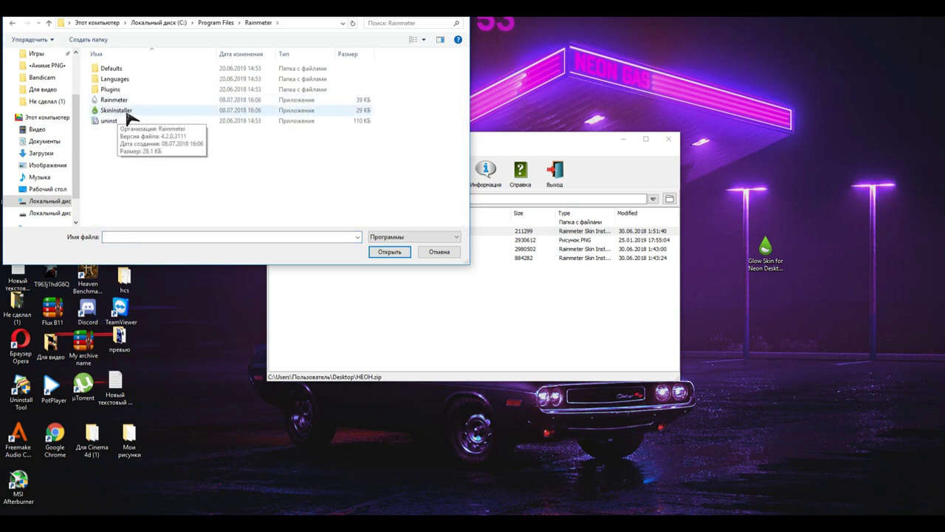
click(127, 113)
click(385, 252)
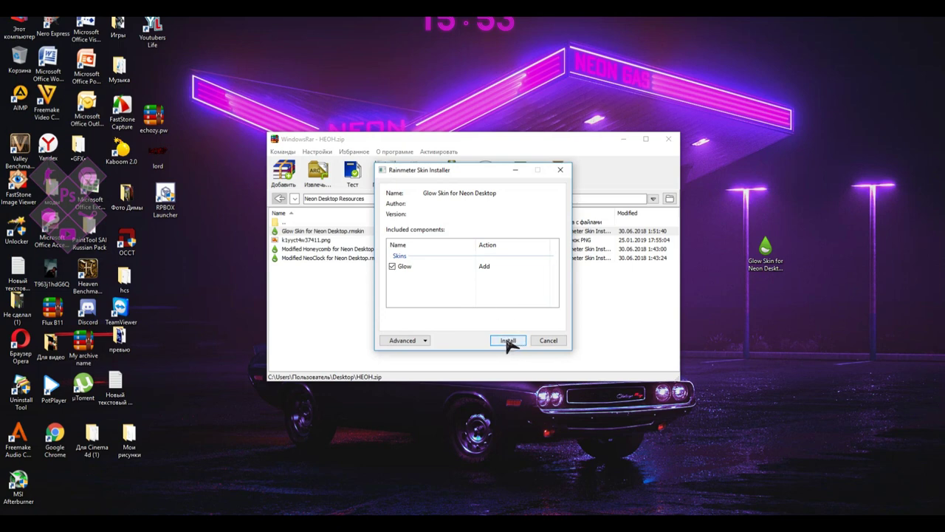
click(548, 342)
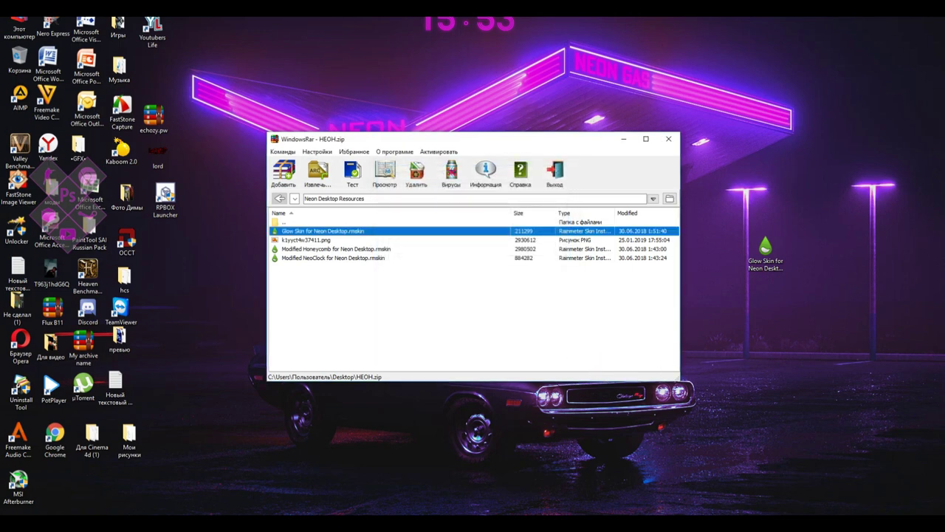
Step: Bring up the Rainmeter management window, install the Glow skin from the desktop file and refresh all skins
click(830, 508)
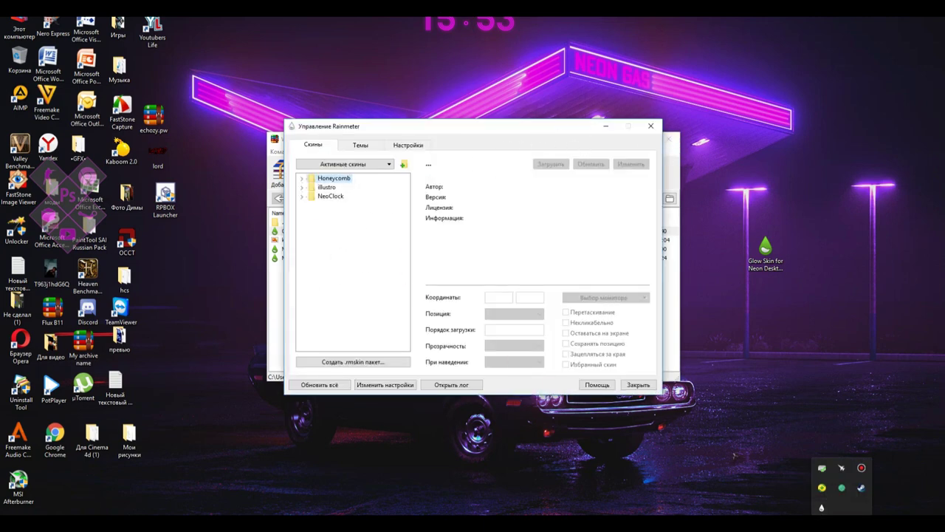
click(766, 251)
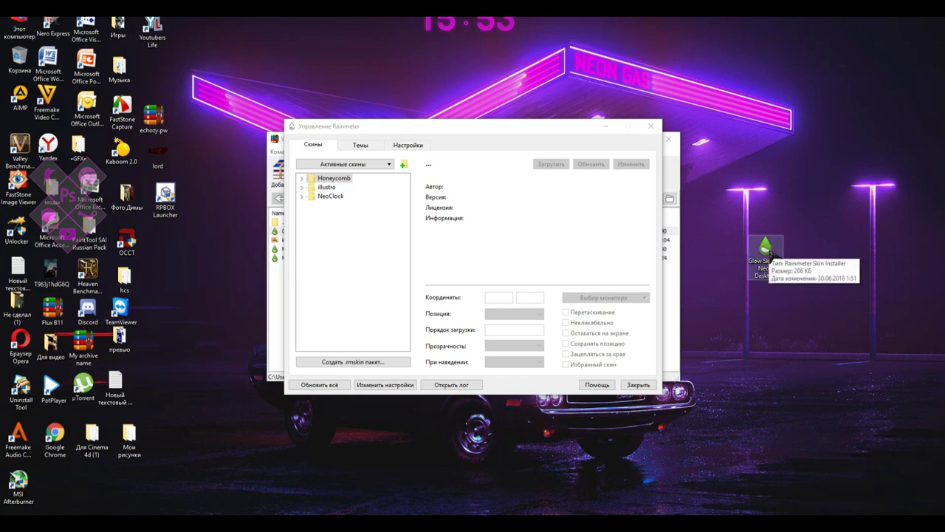
double_click(766, 251)
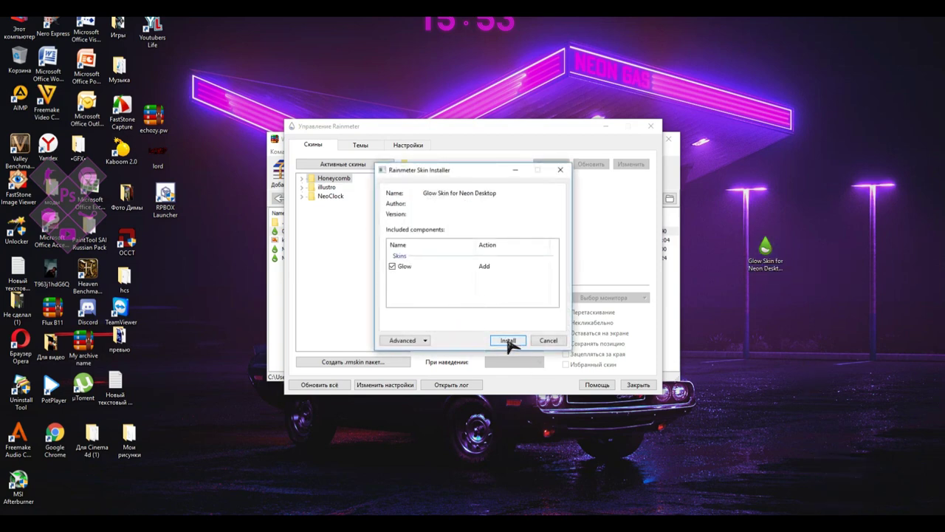
click(508, 341)
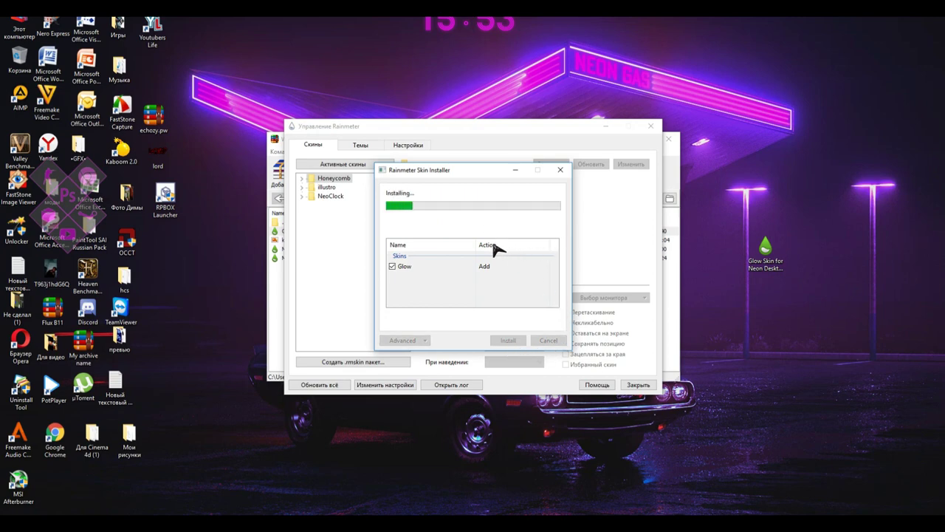
click(327, 386)
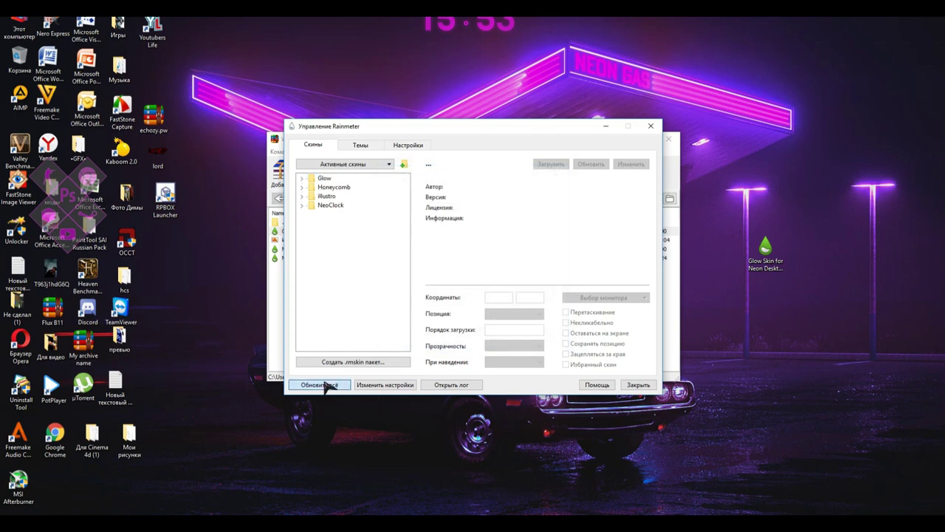
Step: Examine the Glow.ini skin inside the Glow folder of the skin list and collapse the folder again
click(302, 177)
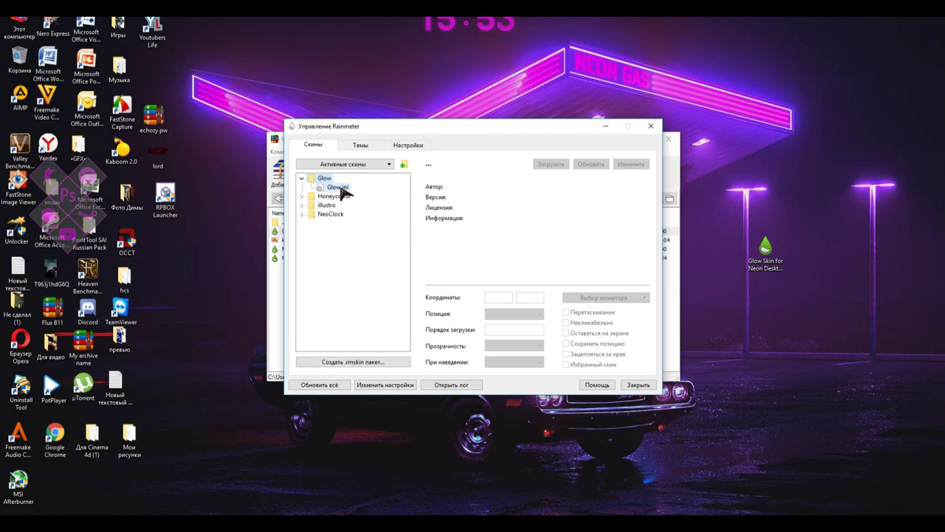
click(343, 189)
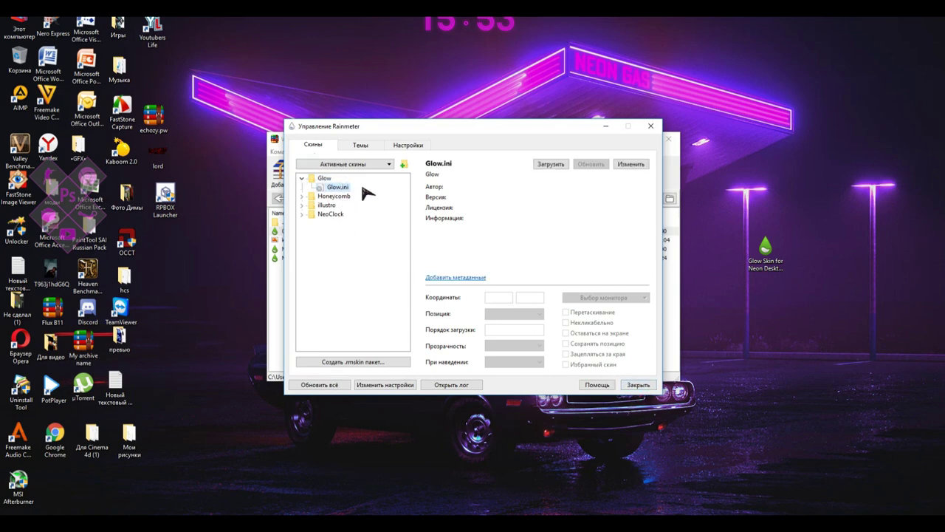
click(305, 179)
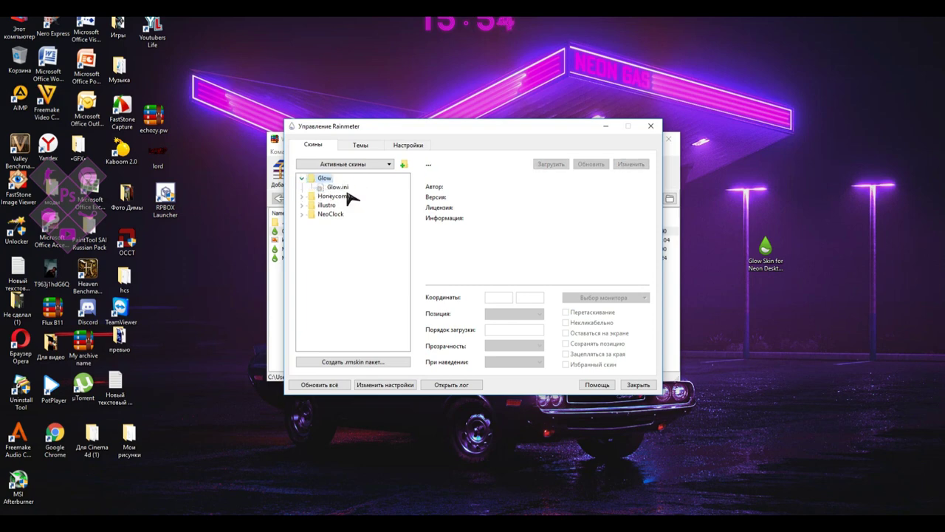
click(302, 179)
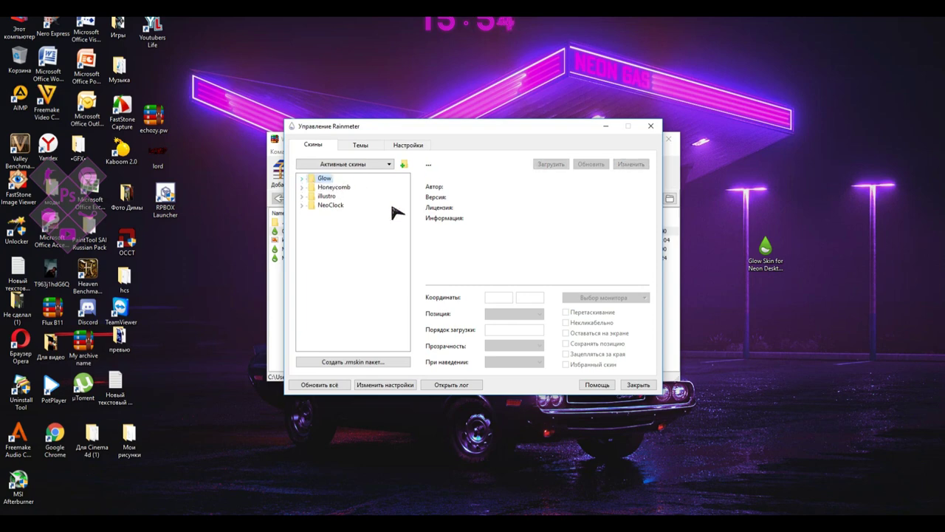
Step: Minimize the Rainmeter window and permanently delete the Glow Skin for Neon Desktop file through the Recycle Bin
click(606, 126)
click(447, 34)
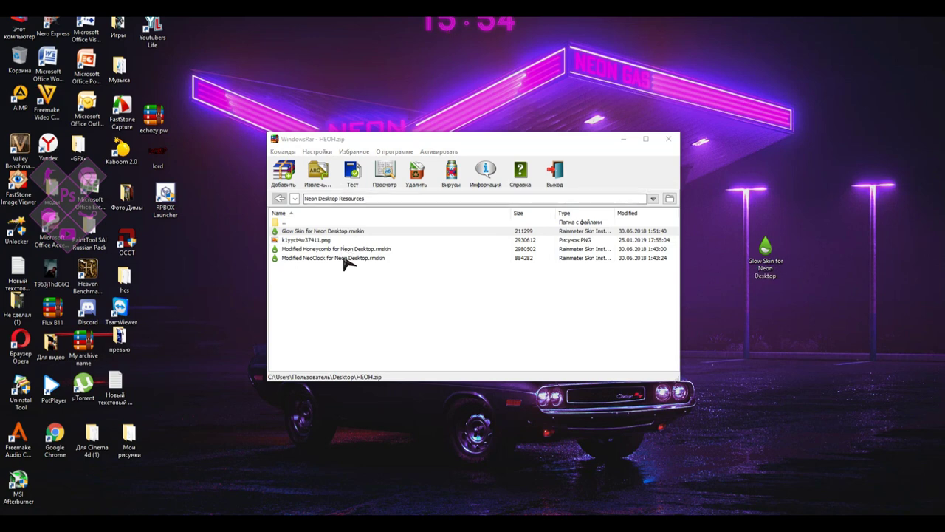
drag(766, 253, 19, 59)
right_click(19, 59)
click(64, 74)
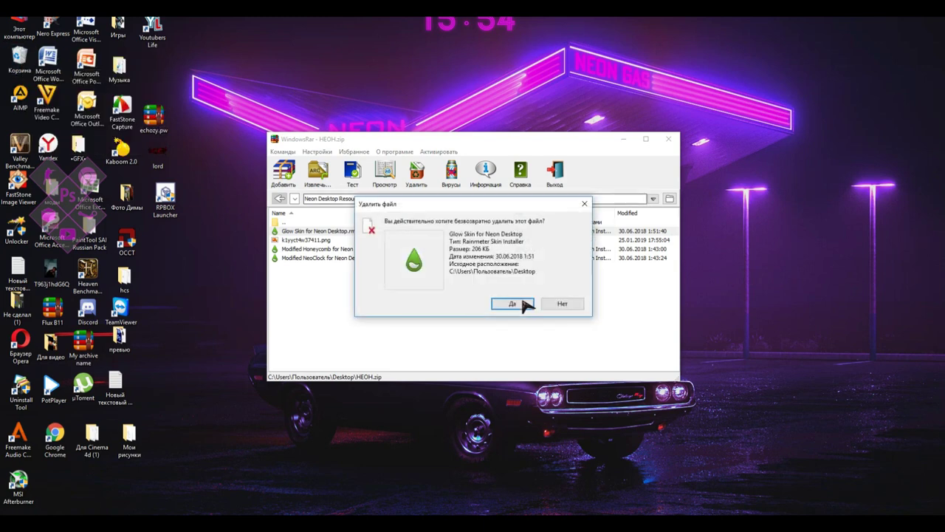
click(516, 306)
Step: Install the NeoClock skin from Modified NeoClock for Neon Desktop.rmskin in the archive
double_click(332, 258)
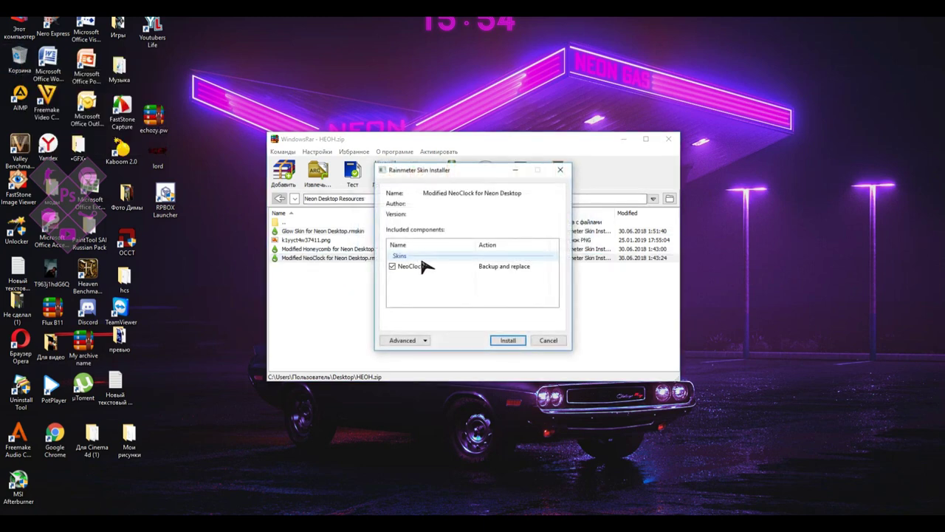
click(508, 340)
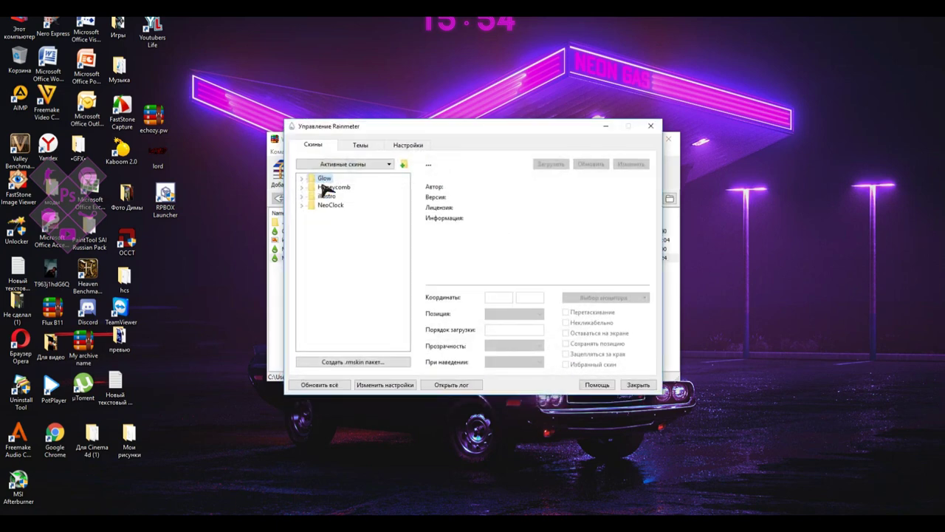
Step: Look through the installed skin folders and expand the Clock folder inside NeoClock
click(303, 196)
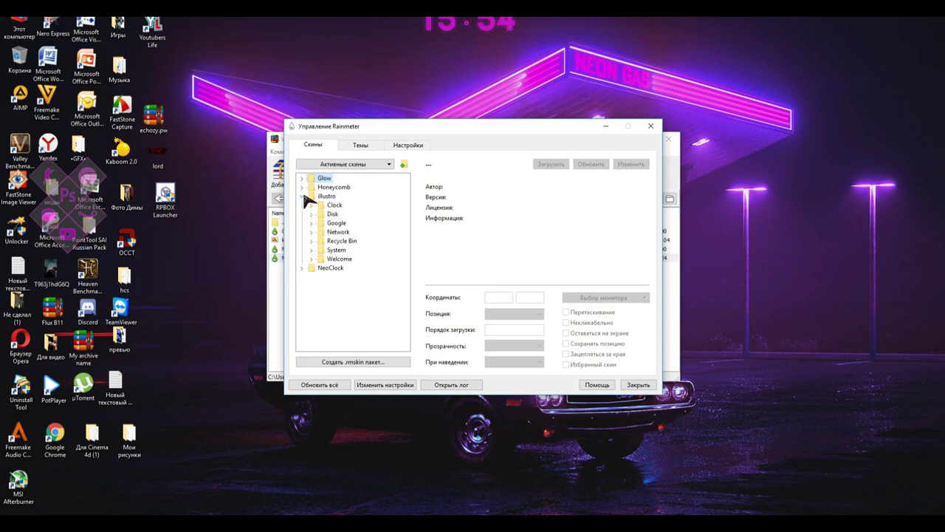
click(303, 195)
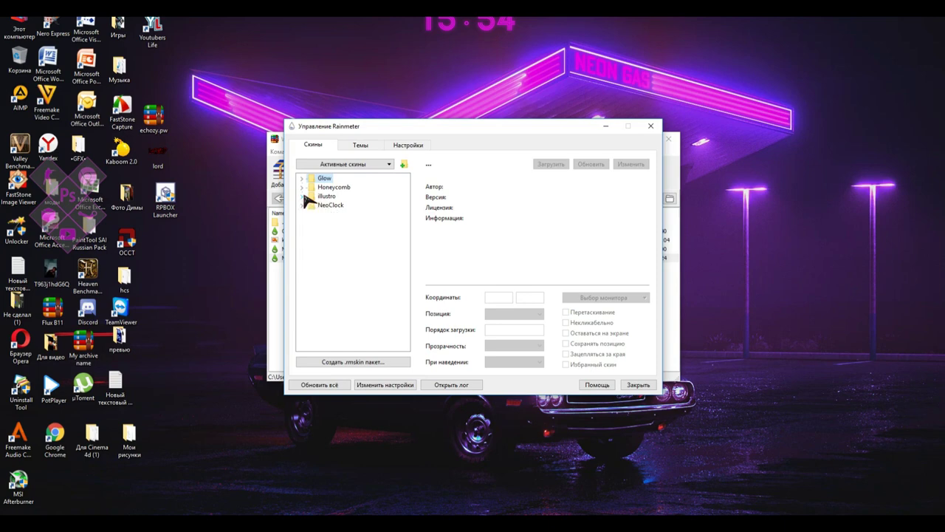
click(302, 187)
click(301, 178)
click(303, 205)
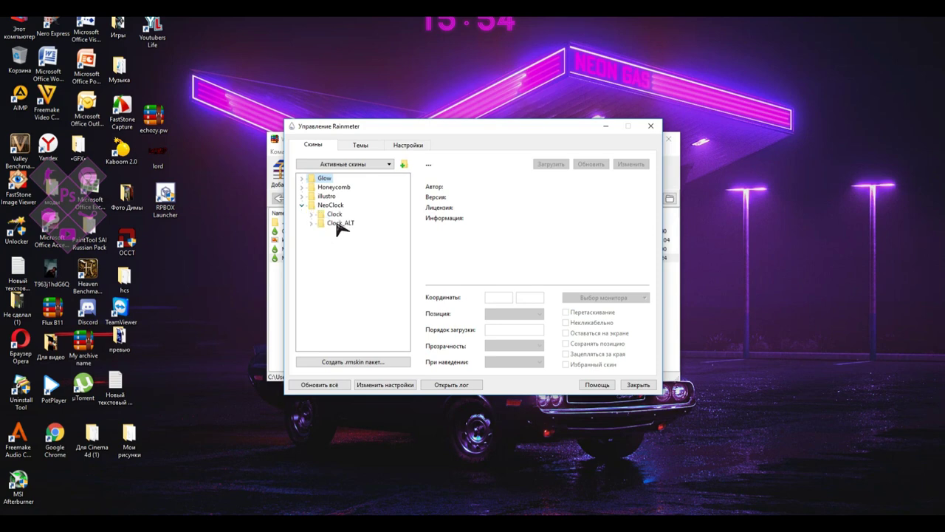
click(311, 214)
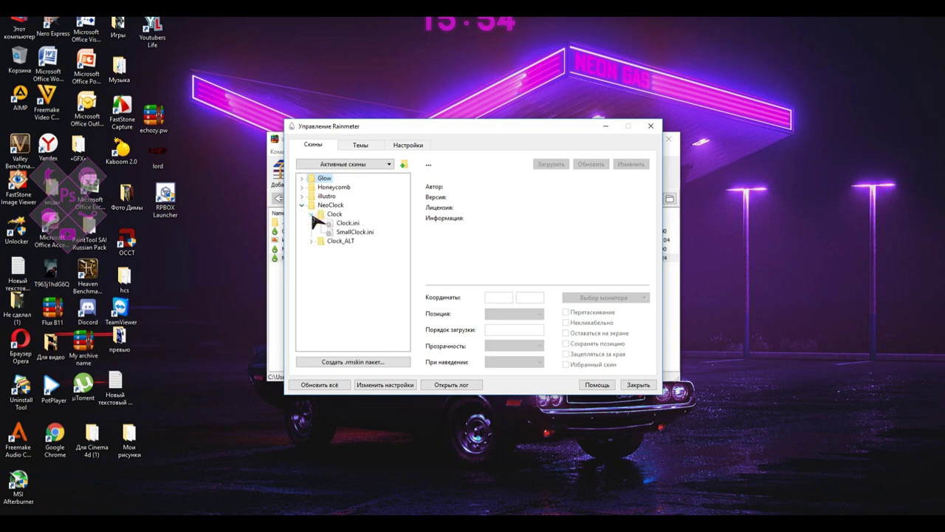
Step: Unload the SmallClock.ini skin and load Clock.ini from the same NeoClock folder in its place
click(361, 233)
click(552, 164)
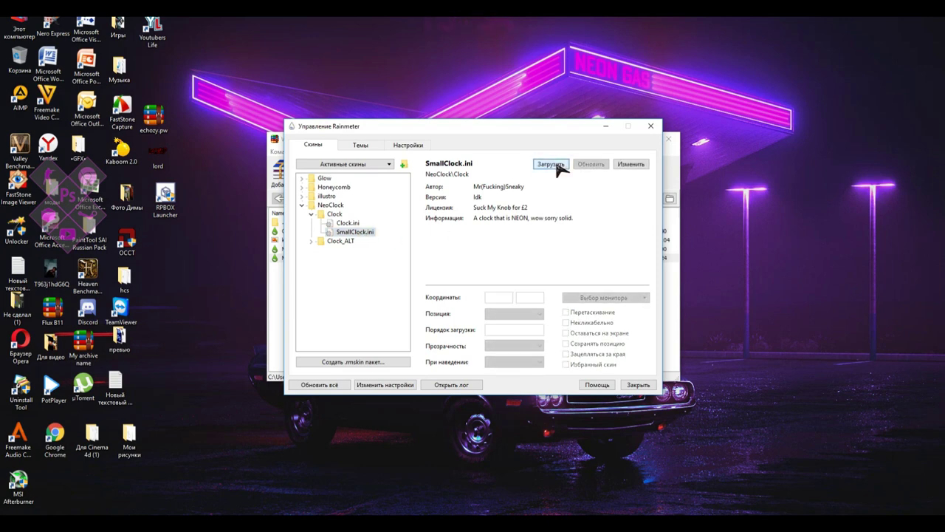
click(348, 222)
click(550, 164)
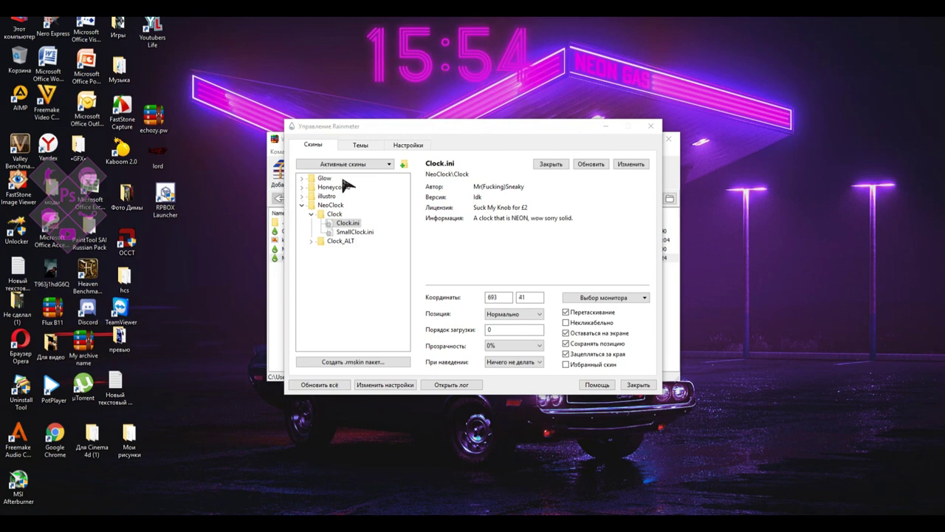
Step: Load SmallClock.ini and move the clock to the middle of the desktop's upper edge, at about coordinates 841, 0
click(355, 232)
click(551, 164)
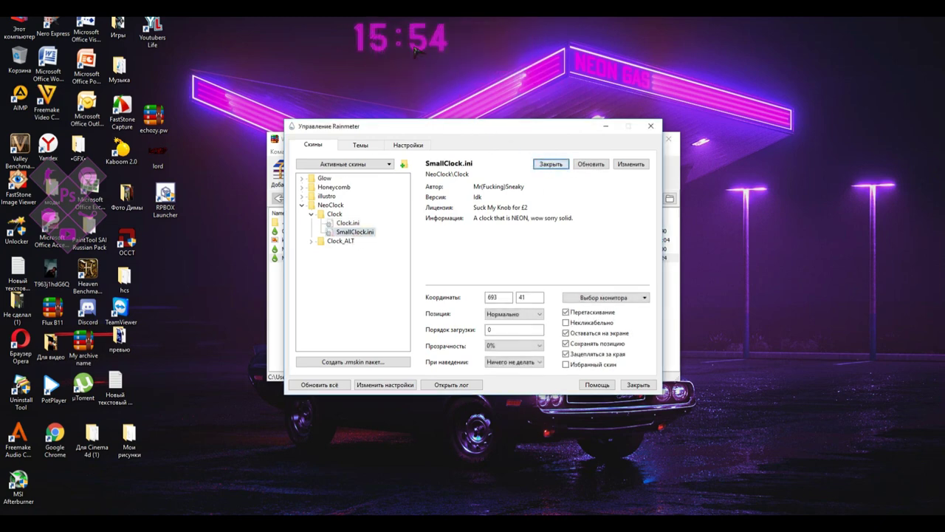
click(484, 26)
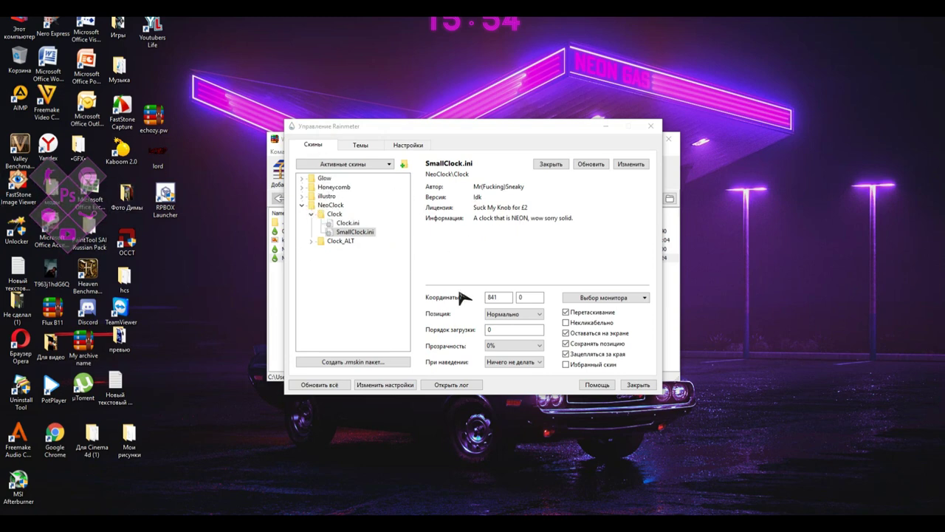
Step: View the installer of Modified Honeycomb for Neon Desktop.rmskin from the archive and close it without installing
click(605, 126)
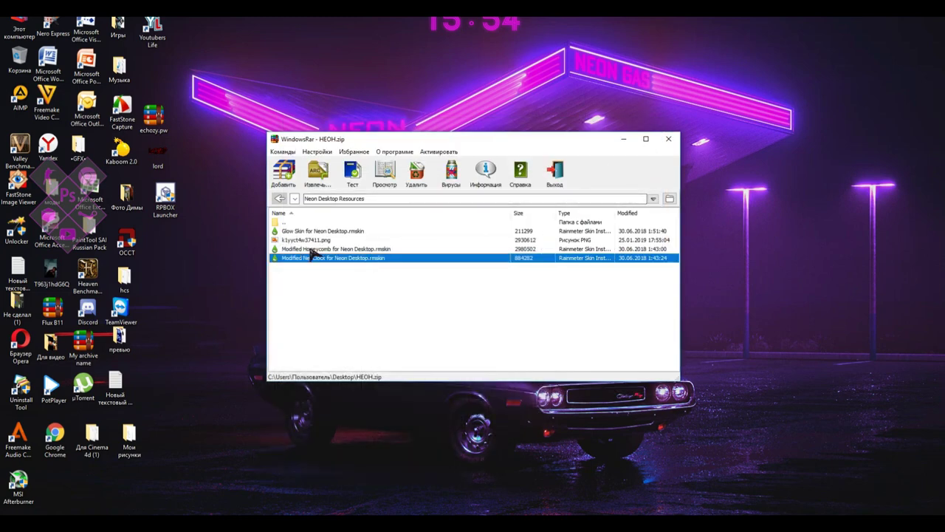
double_click(309, 251)
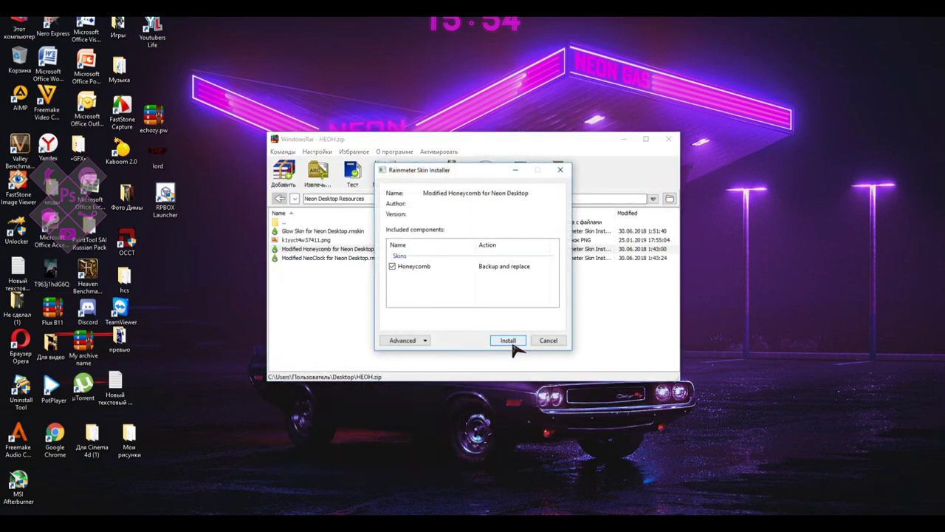
click(560, 170)
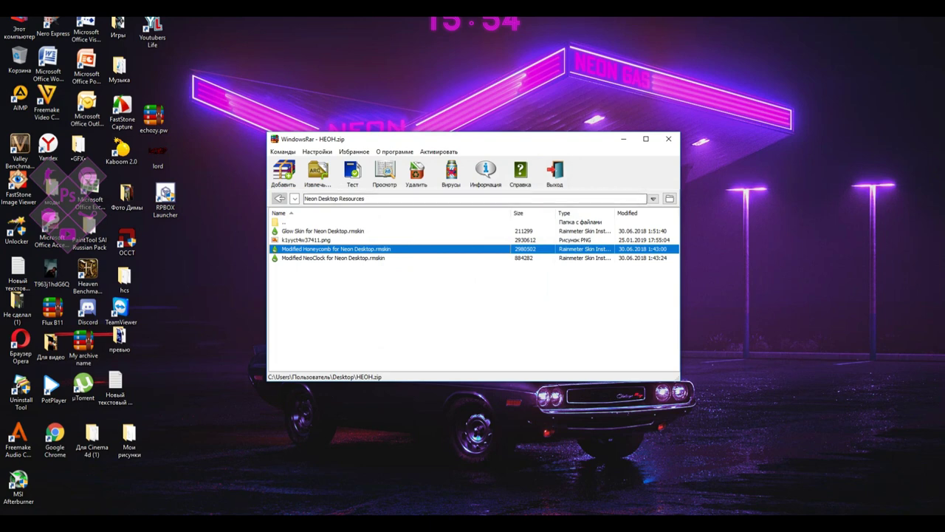
Step: Find photoshop.ini in the photoshop folder of the Honeycomb skins, unload it and load it again
click(302, 205)
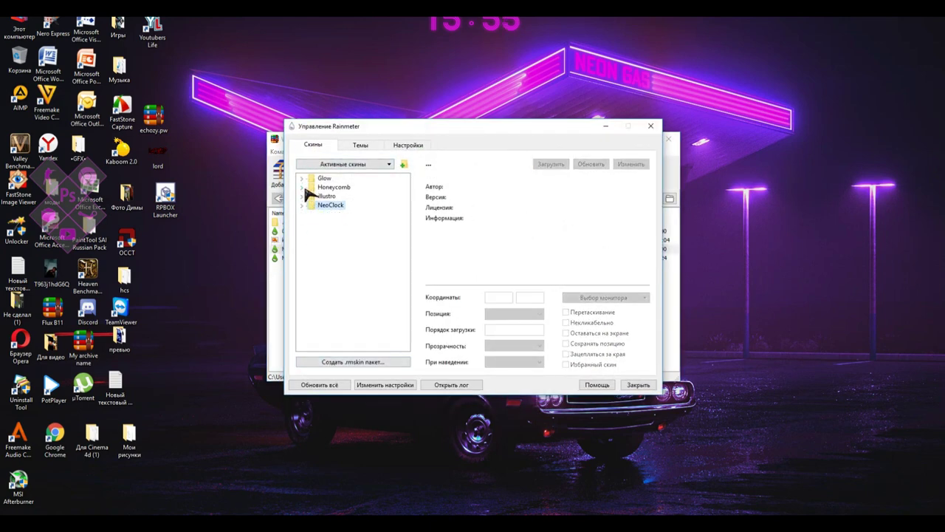
click(303, 187)
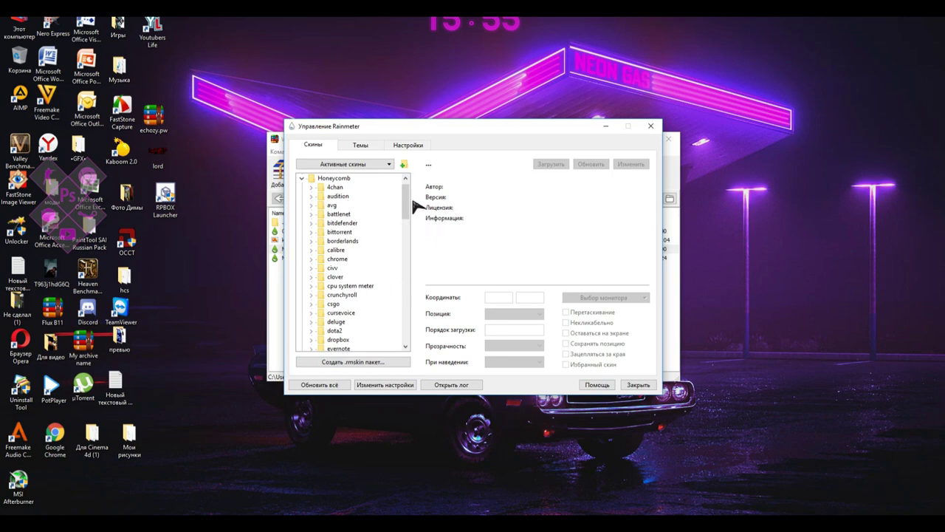
drag(407, 194, 401, 264)
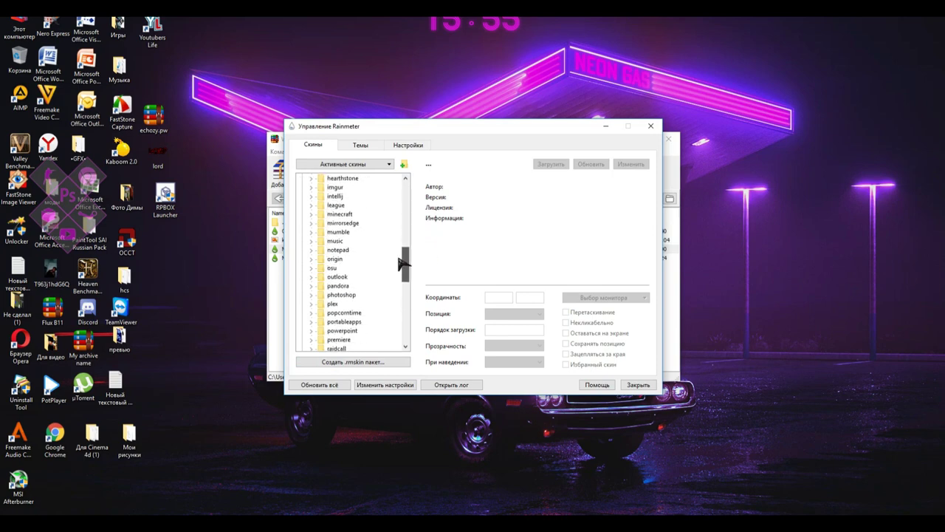
click(312, 296)
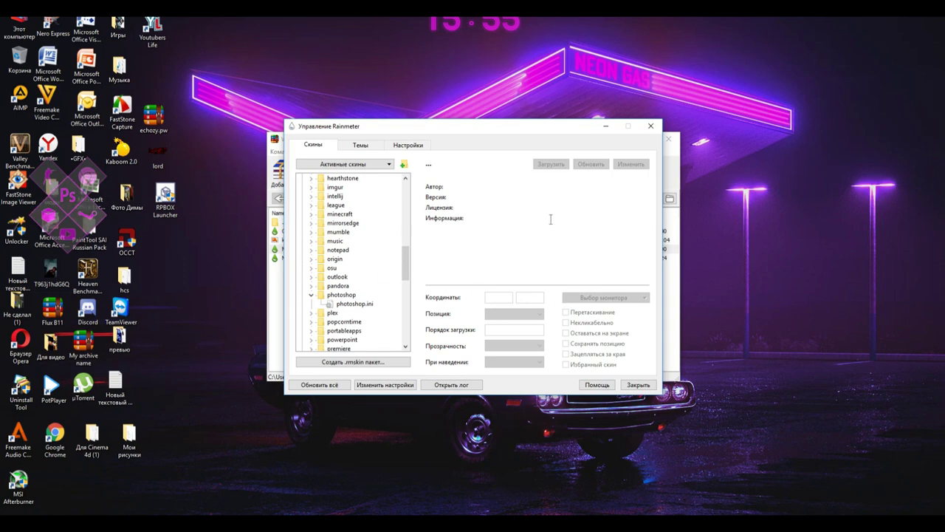
click(358, 304)
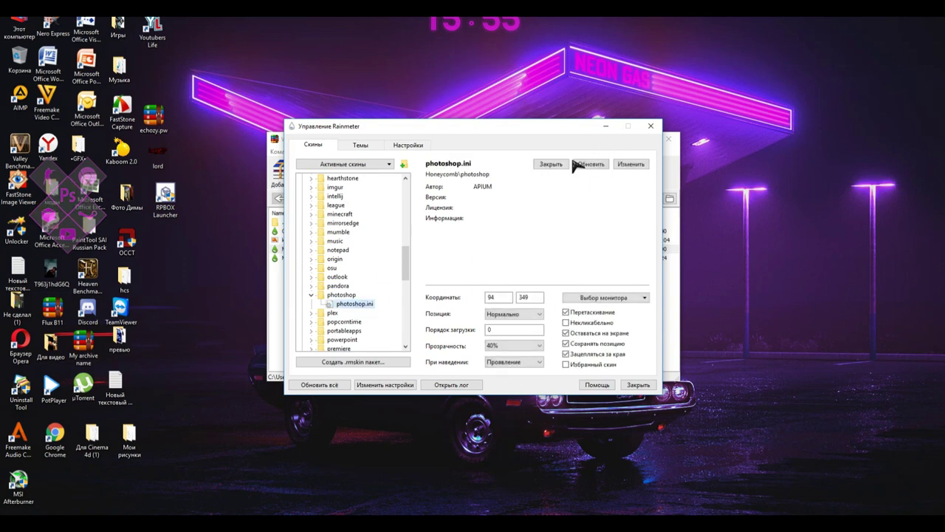
click(550, 164)
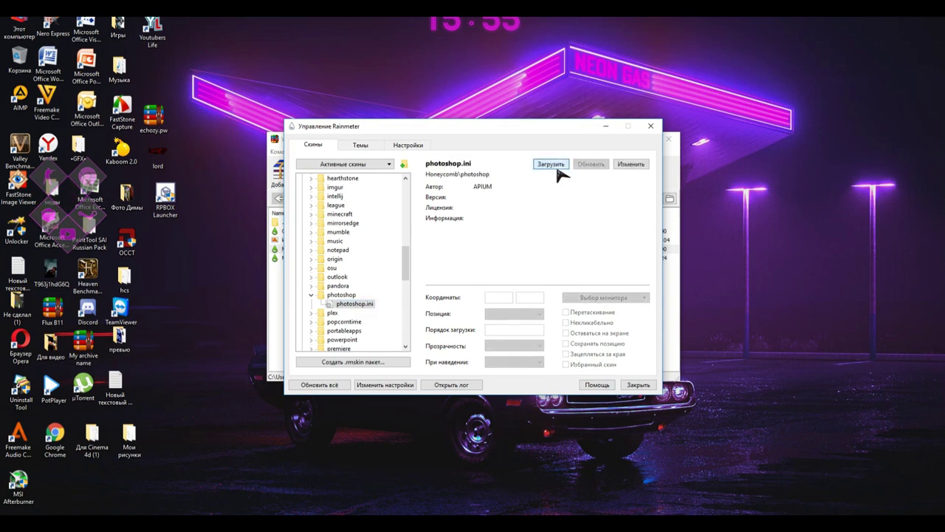
click(555, 166)
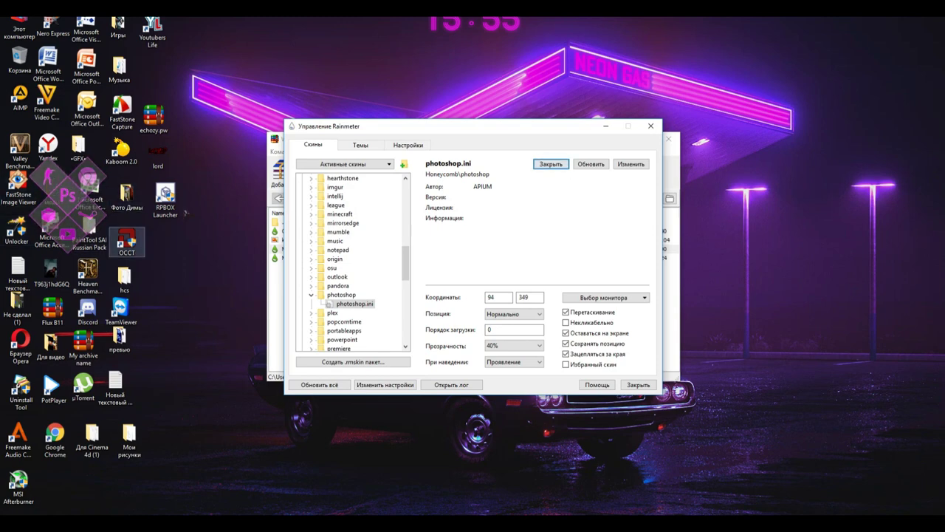
Step: Close the Rainmeter and archive windows and permanently delete the НЕОН archive and the rainmeter installer from the desktop
click(648, 127)
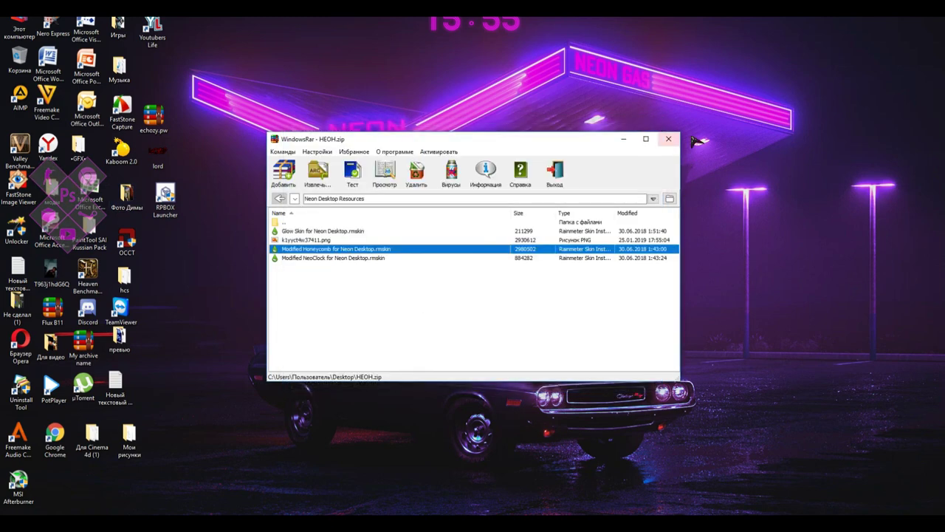
click(669, 140)
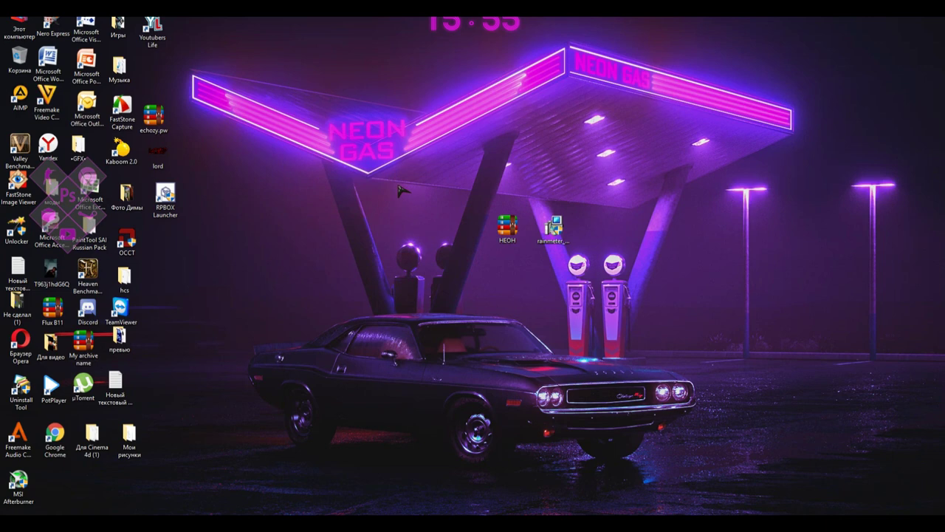
drag(445, 186, 25, 58)
right_click(21, 53)
click(64, 74)
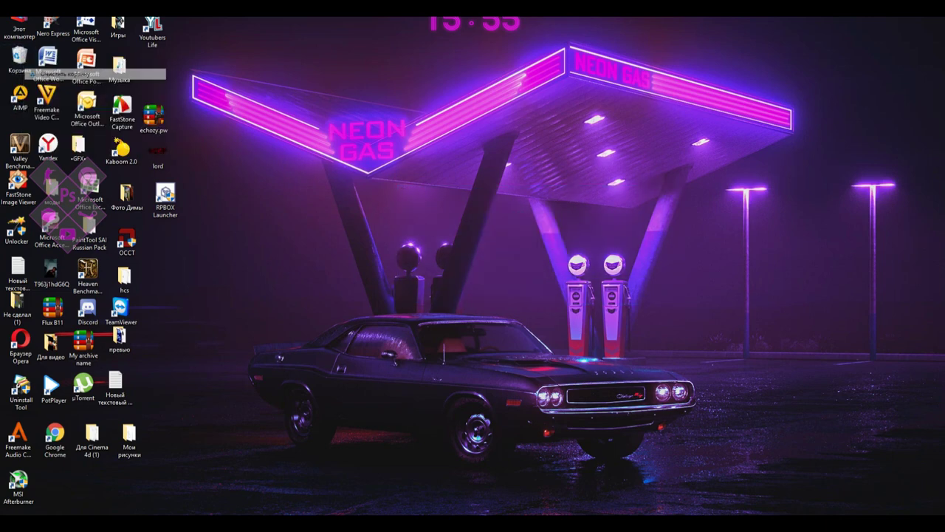
click(508, 269)
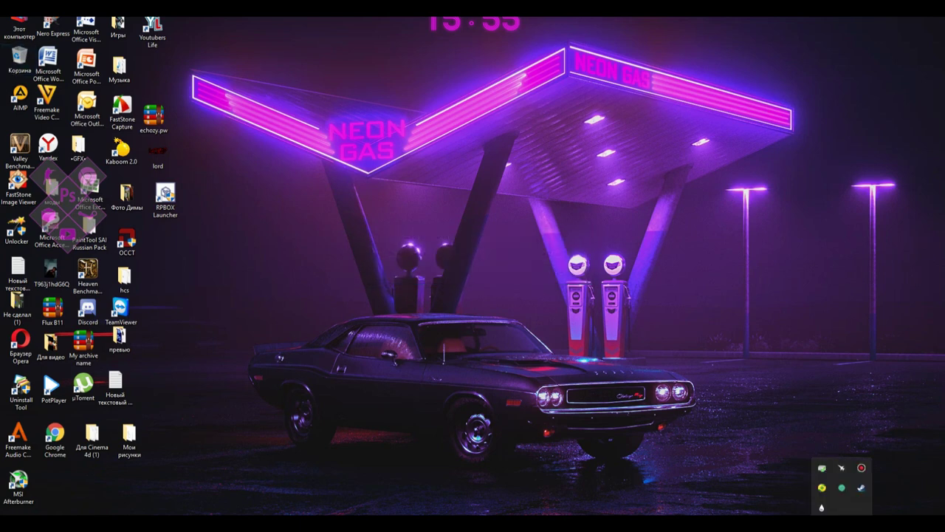
Step: Hide all regular icons on the desktop so that only the Rainmeter skins are displayed
click(822, 508)
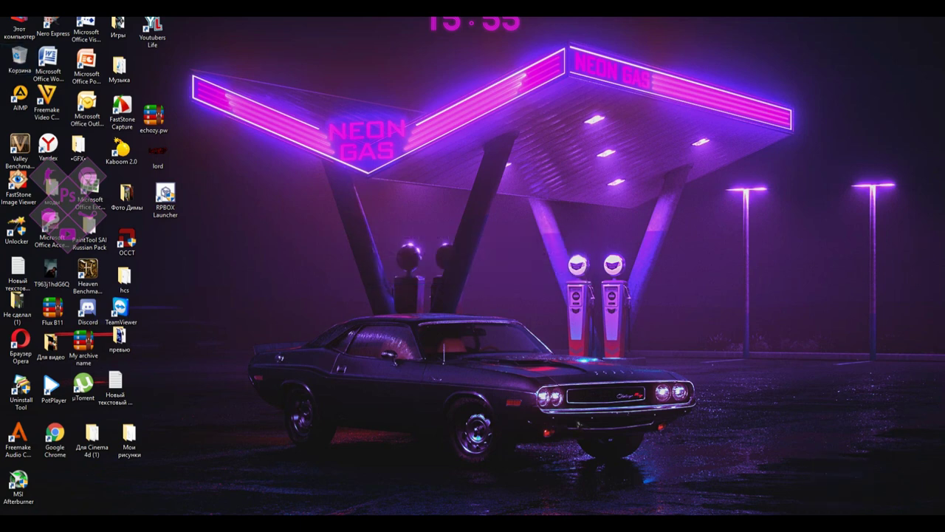
right_click(409, 308)
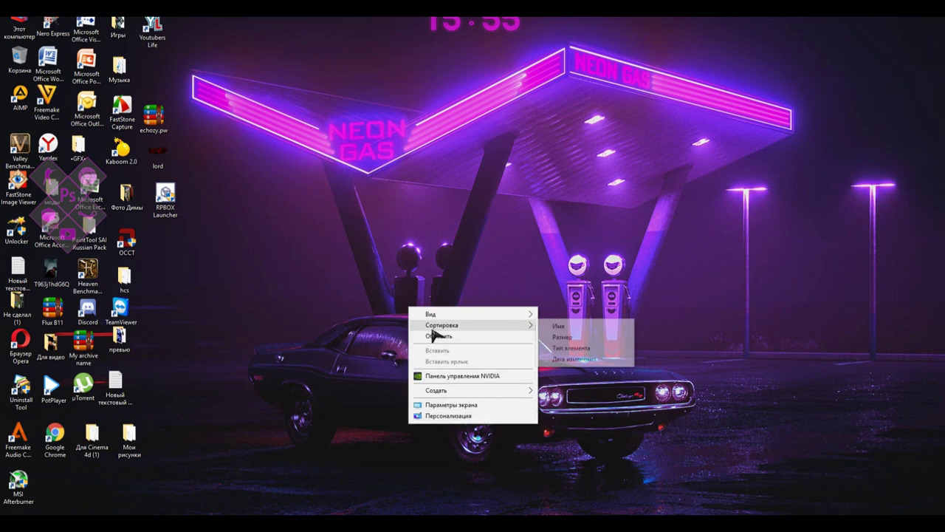
mouse_move(436, 316)
right_click(435, 243)
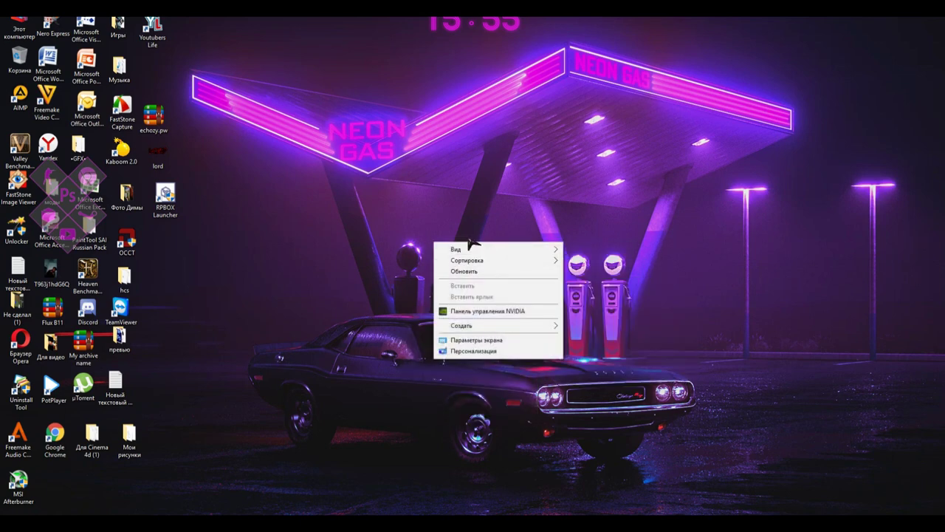
mouse_move(472, 249)
click(617, 311)
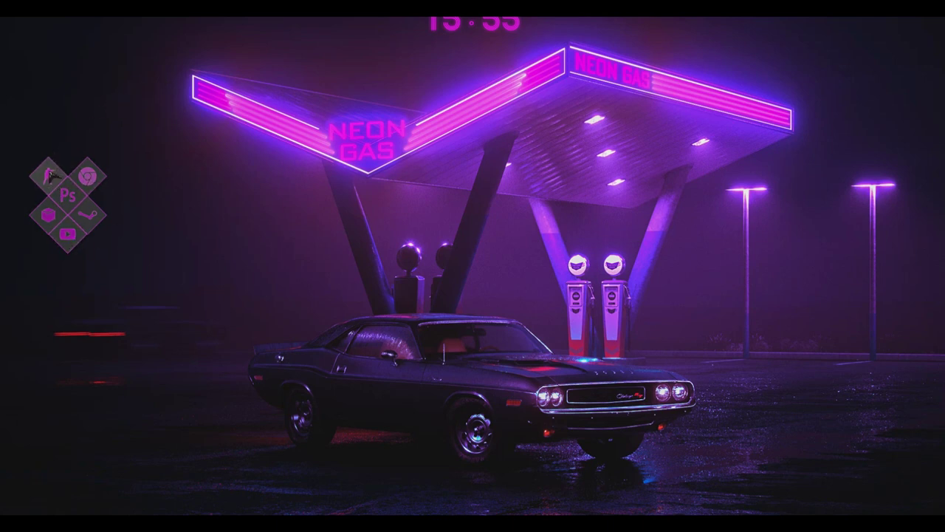
Step: Try to set the transparency of the Honeycomb csgo skin to 0%
right_click(47, 178)
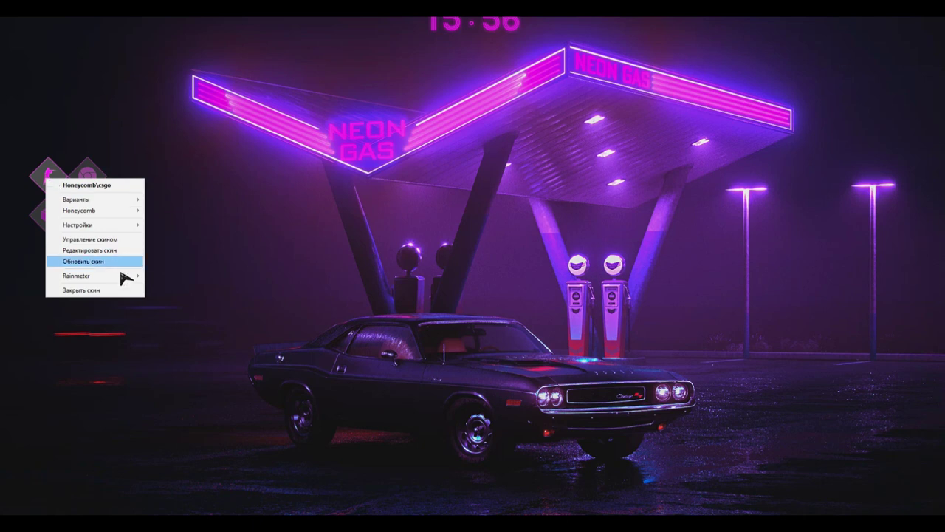
mouse_move(101, 225)
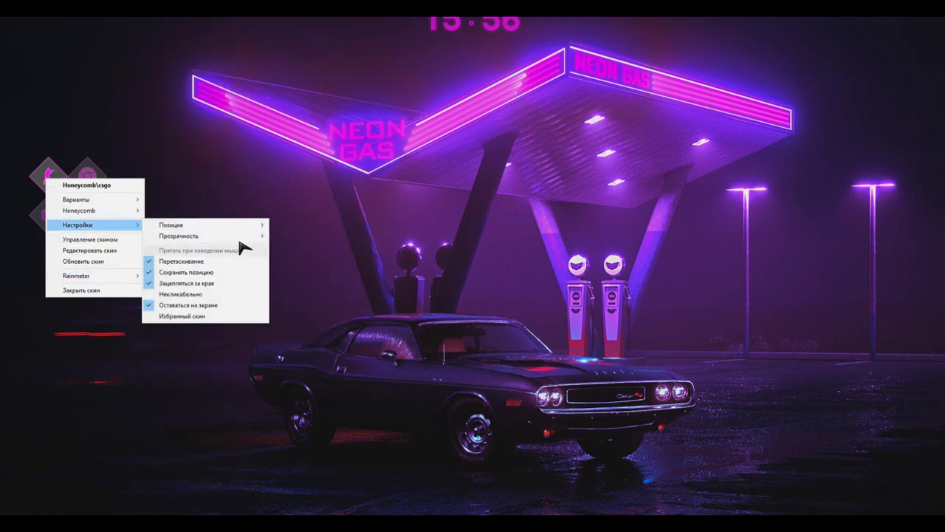
mouse_move(243, 235)
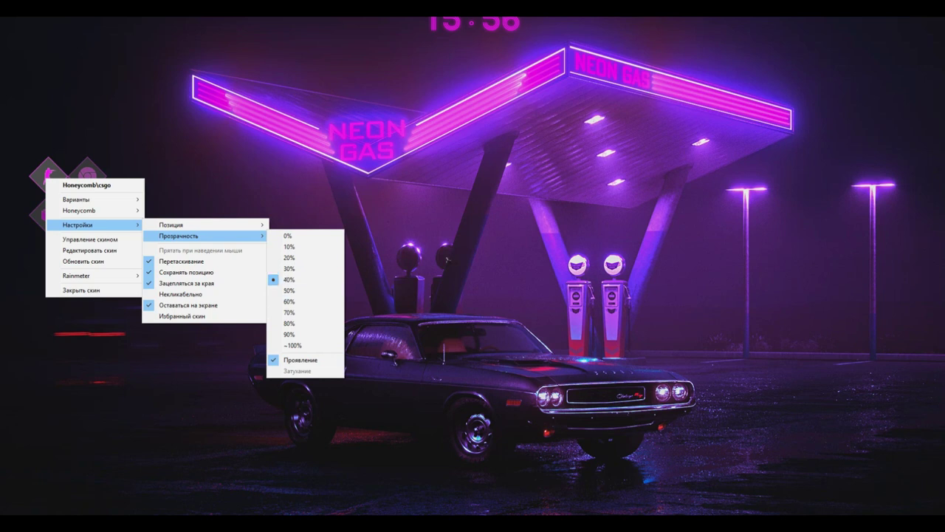
click(288, 236)
right_click(45, 175)
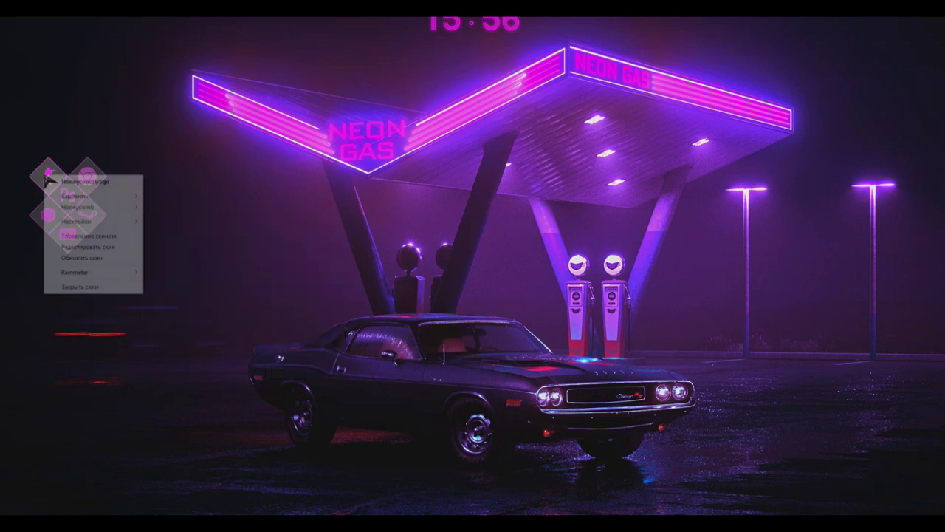
mouse_move(89, 196)
click(171, 195)
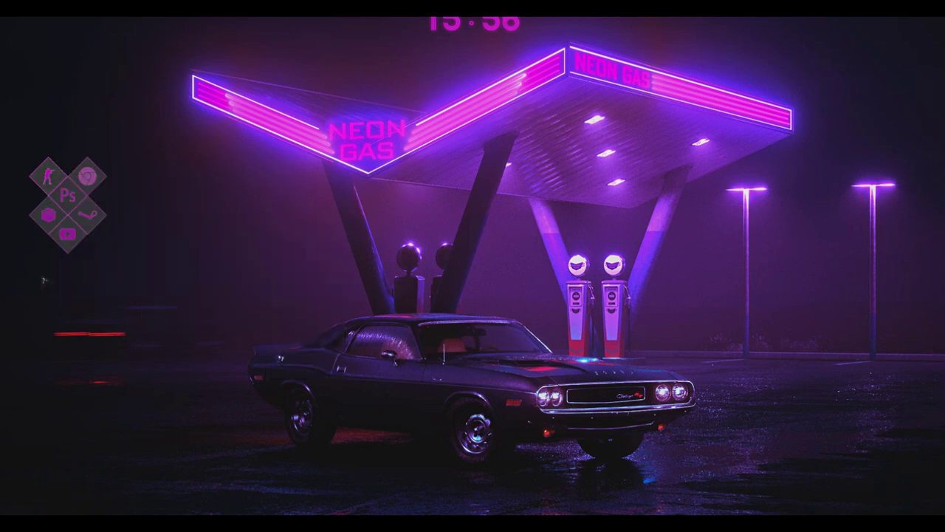
Step: Choose the fade-in option (Проявление) in the transparency settings of the Honeycomb csgo skin
right_click(50, 177)
mouse_move(81, 222)
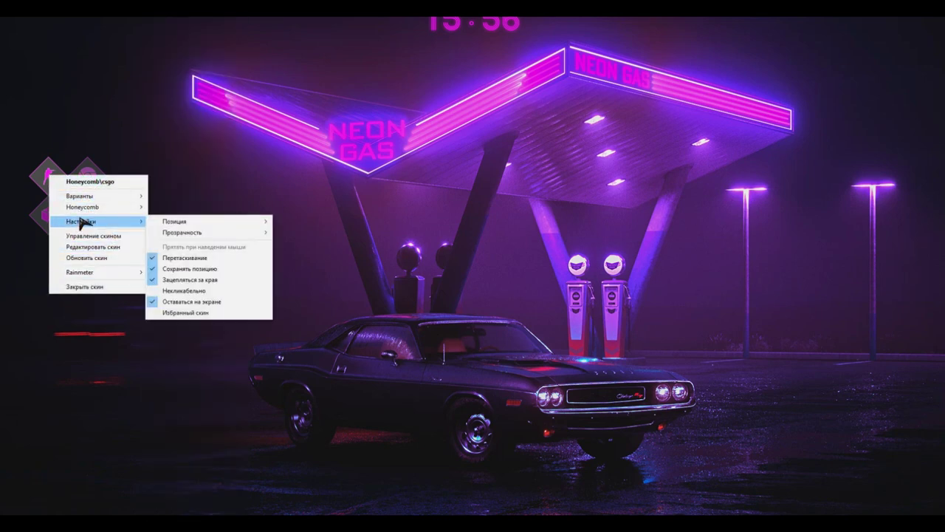
mouse_move(205, 233)
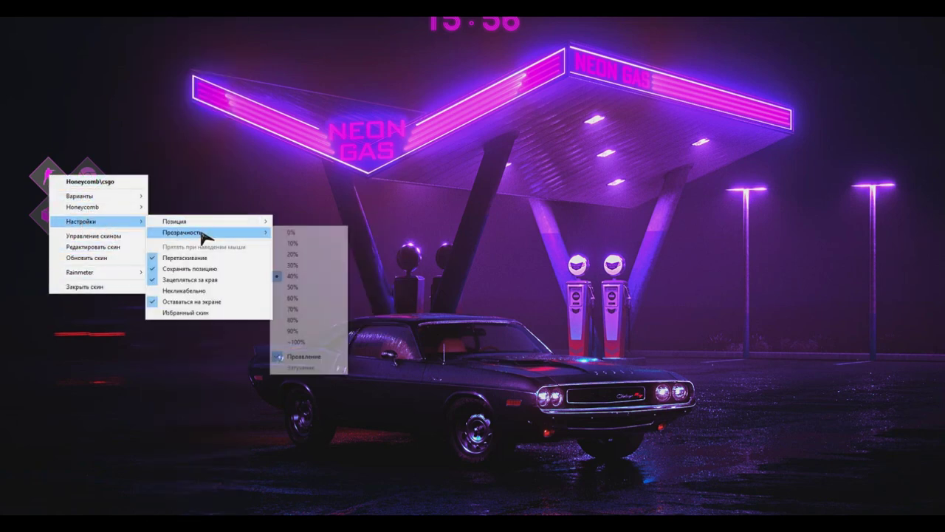
click(300, 359)
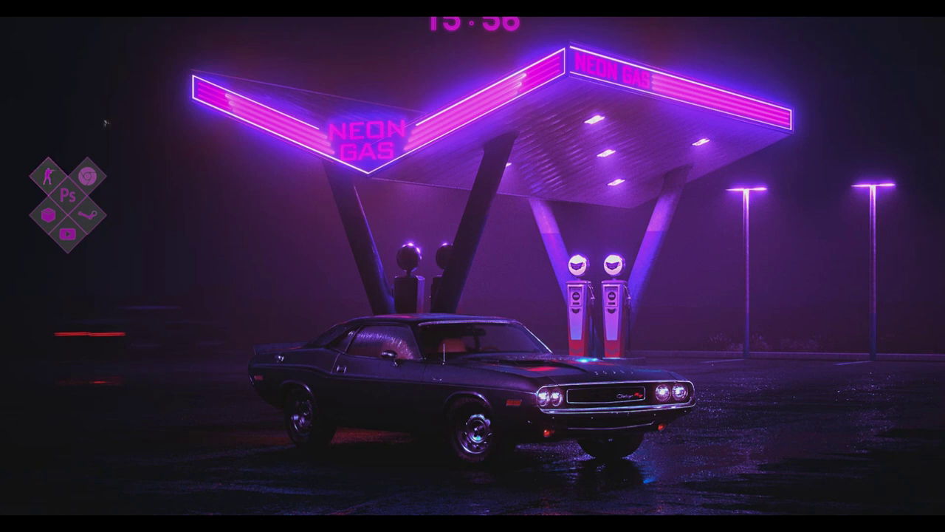